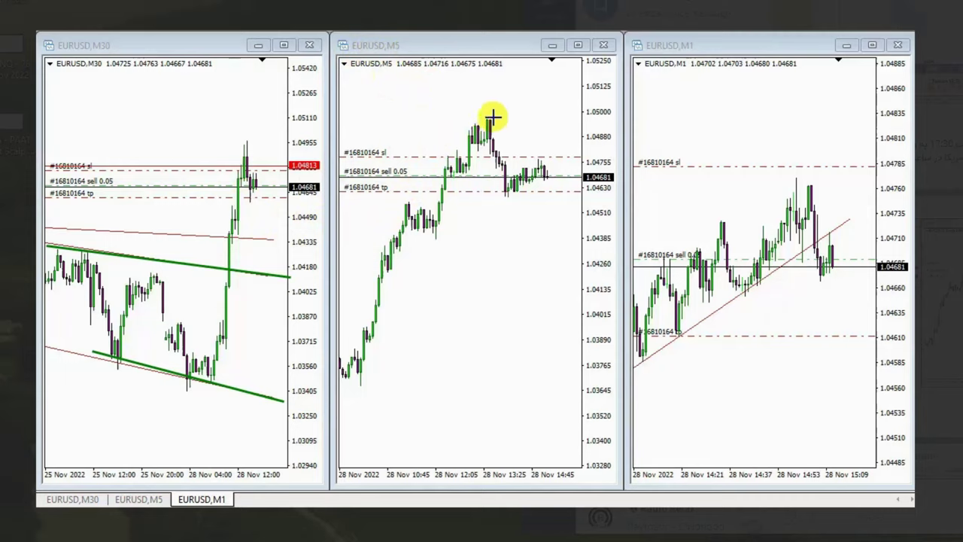
Draw rising and falling channel lines on the EURUSD M5 chart, plus a rising support line and a steep falling line on the M1 chart.
drag(361, 375, 509, 110)
mouse_move(401, 211)
mouse_down()
mouse_move(501, 92)
mouse_move(584, 183)
mouse_up()
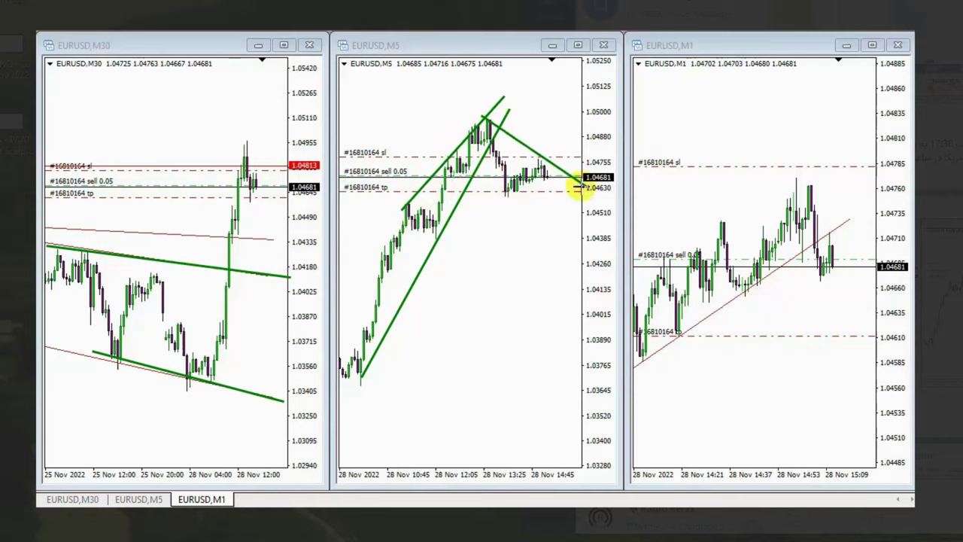
drag(462, 170, 570, 241)
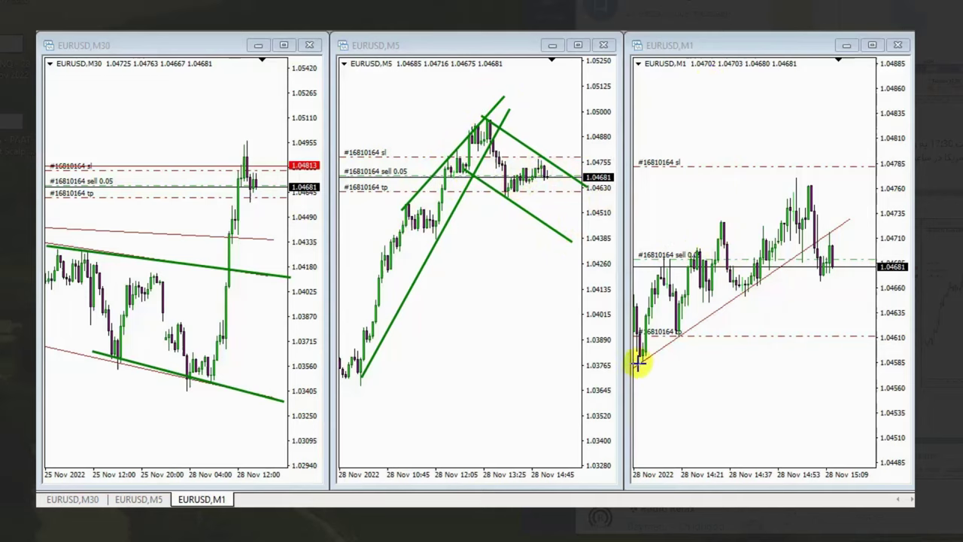
drag(638, 360, 864, 209)
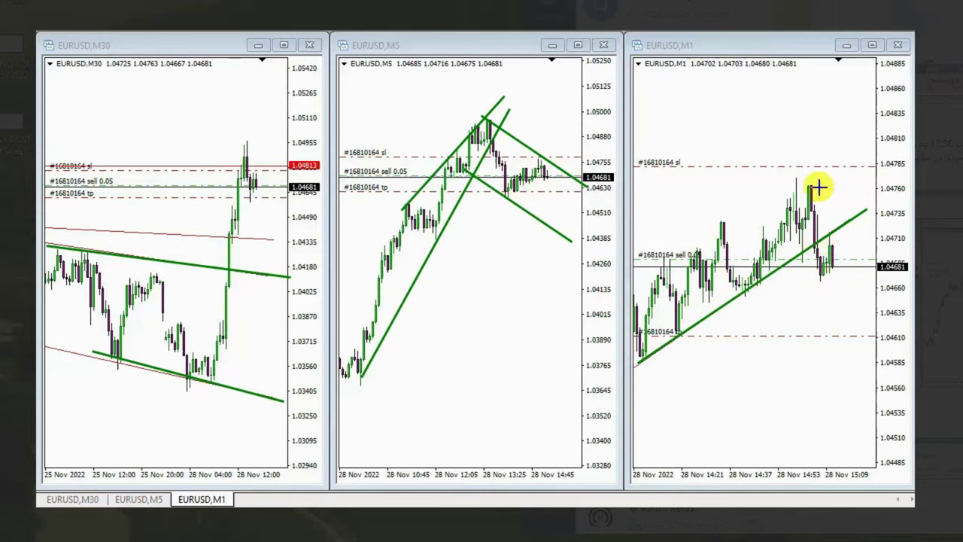
drag(810, 179, 869, 339)
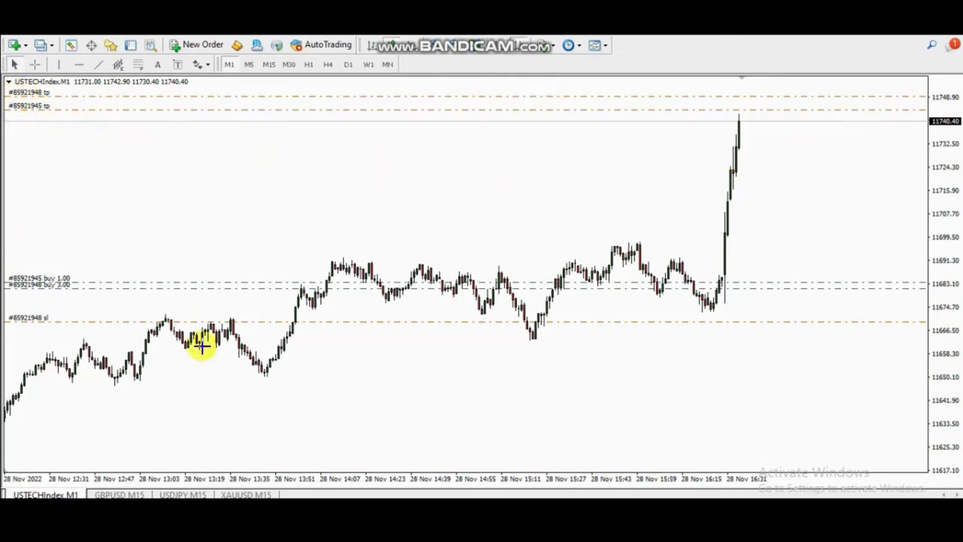
Draw rising lines above the highs and below the lows of the USTECHIndex M1 chart, plus a short falling line along the last pullback.
mouse_move(224, 383)
mouse_down()
mouse_move(599, 361)
mouse_move(836, 297)
mouse_up()
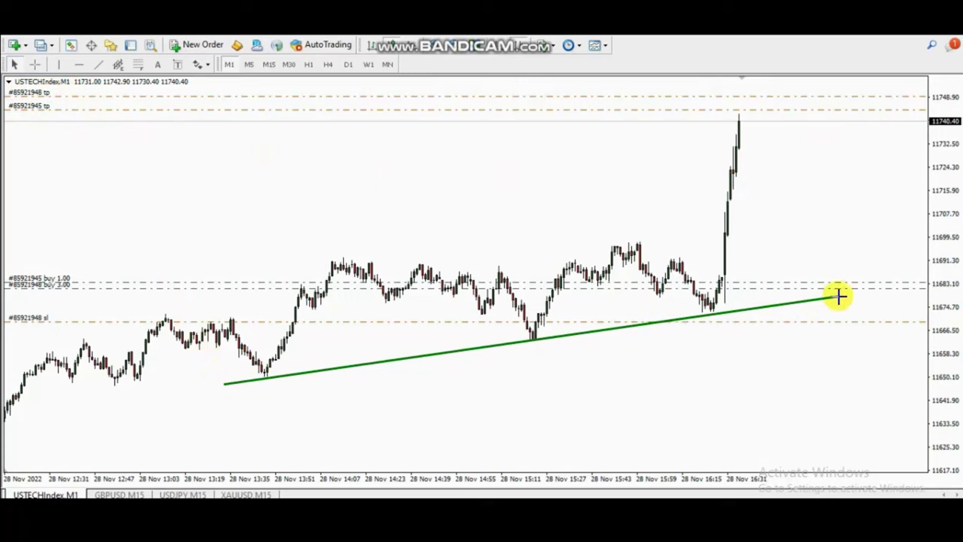
drag(155, 318, 715, 151)
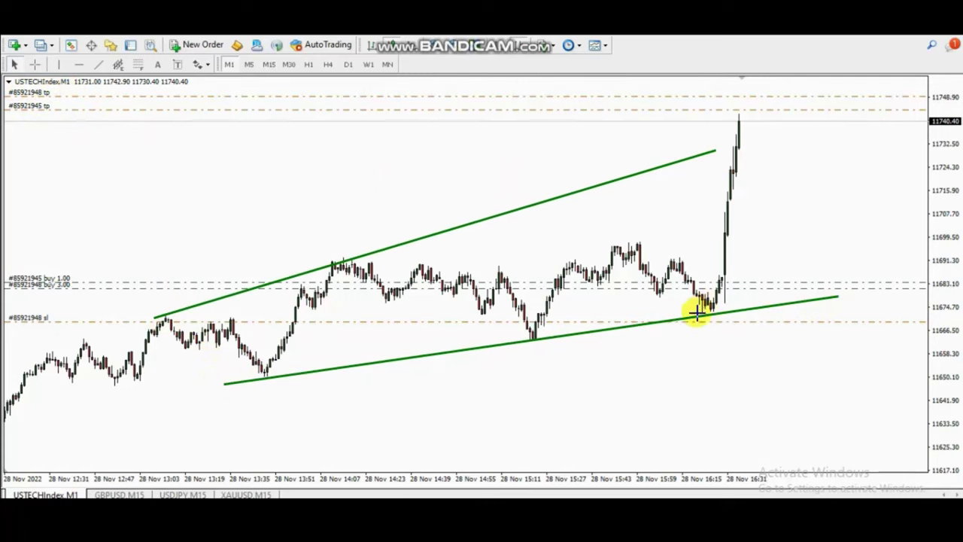
drag(679, 259, 728, 324)
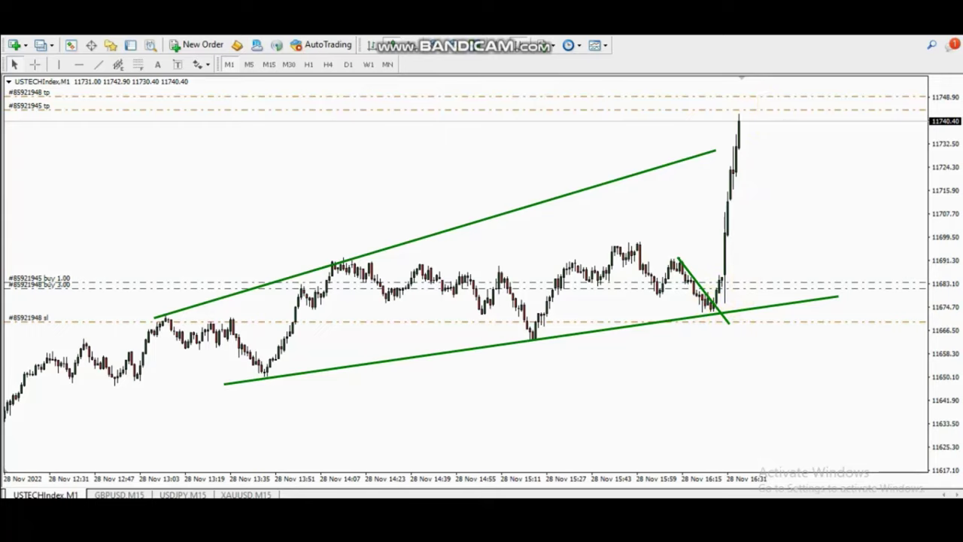
Erase the three green lines from the rising USTECHIndex M1 chart.
key(BackSpace)
key(BackSpace)
key(BackSpace)
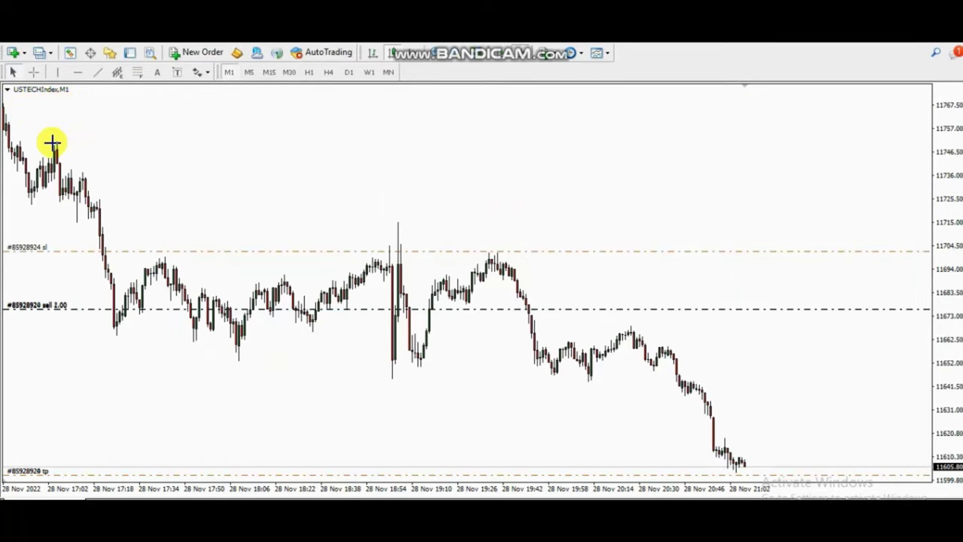
Draw a wide falling channel on the second USTECHIndex M1 chart, with lines over the swing highs and under the swing lows.
drag(53, 143, 682, 304)
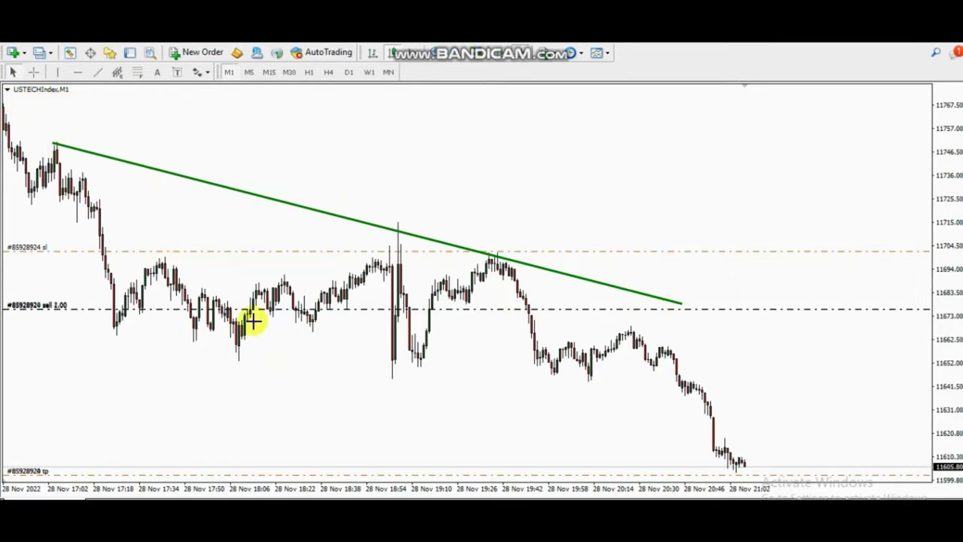
drag(98, 325, 529, 387)
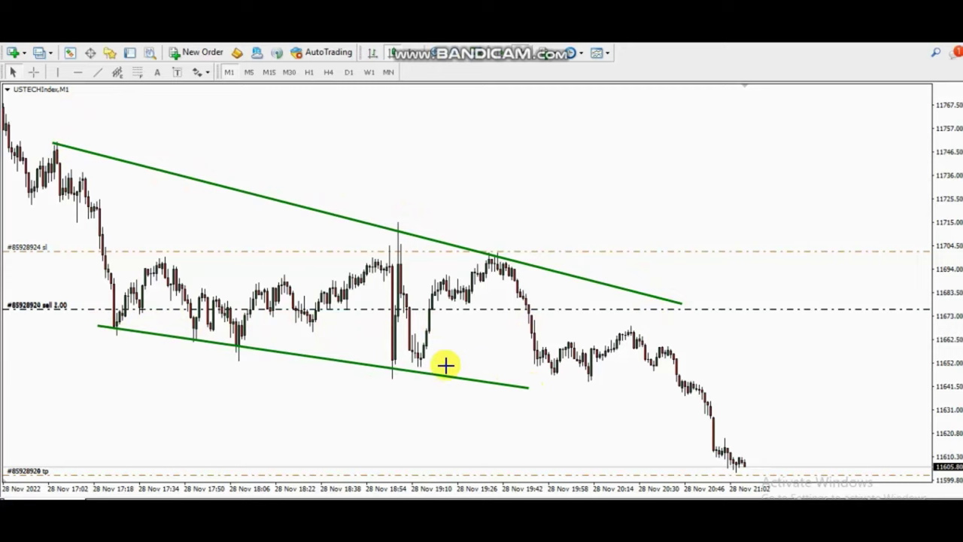
Draw a short rising line under the 19:10 rebound and a steeper pair of falling channel lines around the decline that follows.
mouse_move(420, 367)
mouse_down()
mouse_move(526, 255)
mouse_move(510, 250)
mouse_up()
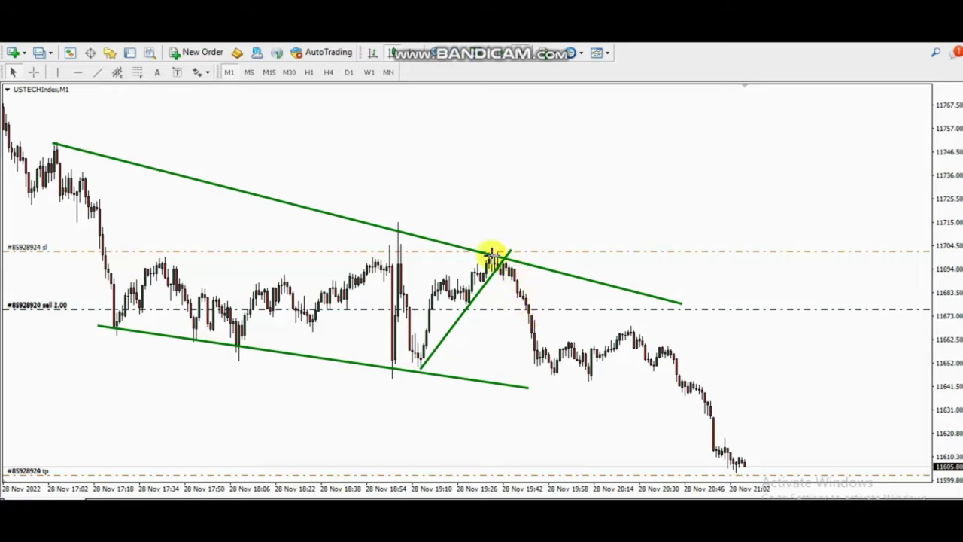
drag(503, 259, 862, 457)
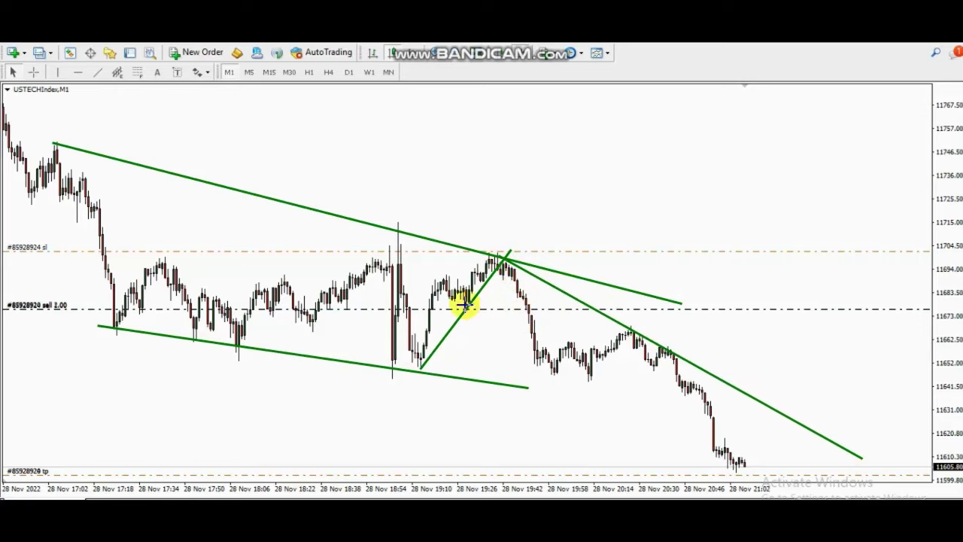
mouse_move(466, 301)
mouse_down()
mouse_move(656, 439)
mouse_move(699, 491)
mouse_up()
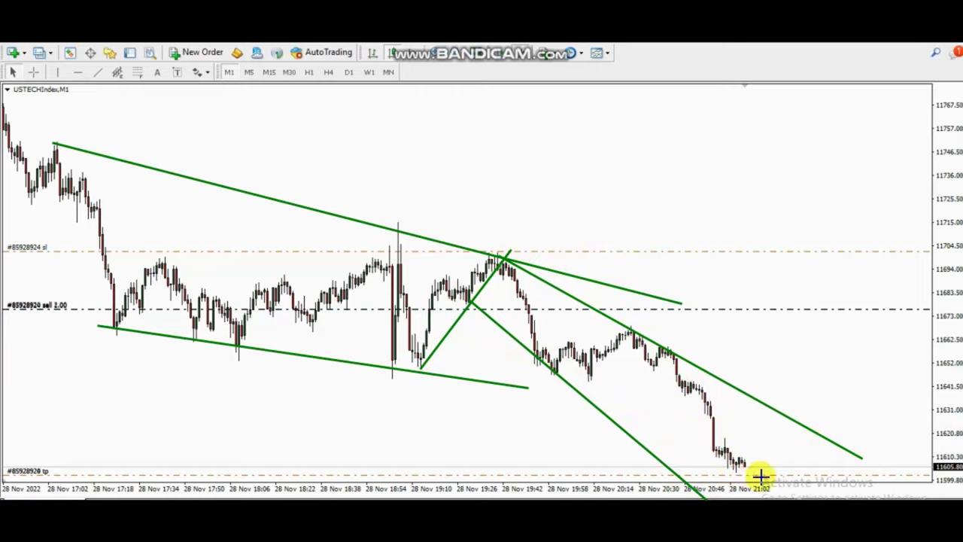
Erase the five green channel and trend lines from the falling USTECHIndex M1 chart.
key(BackSpace)
key(BackSpace)
key(BackSpace)
key(BackSpace)
key(BackSpace)
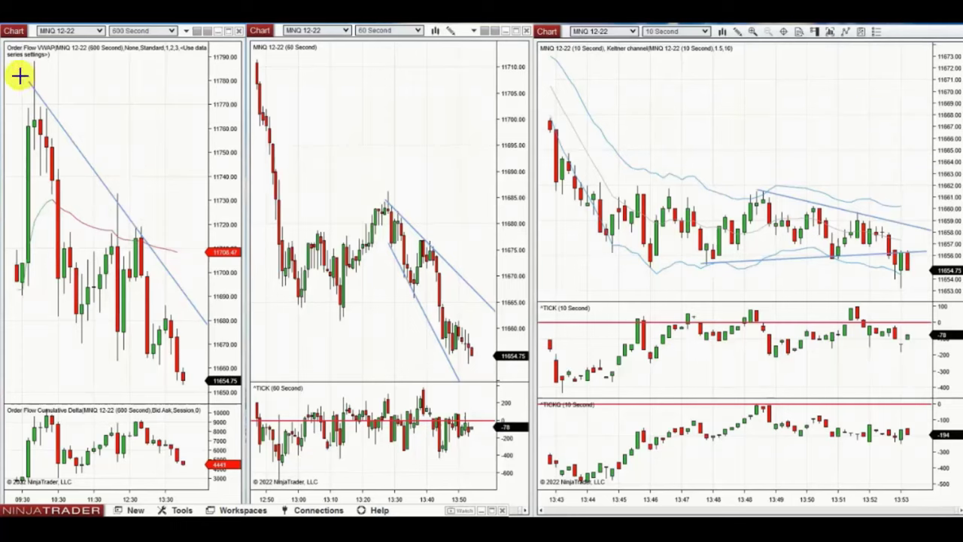
In NinjaTrader, draw falling channel lines on the 600 Second and 60 Second MNQ 12-22 charts and converging triangle lines on the 10 Second chart.
drag(20, 76, 218, 338)
drag(45, 295, 193, 404)
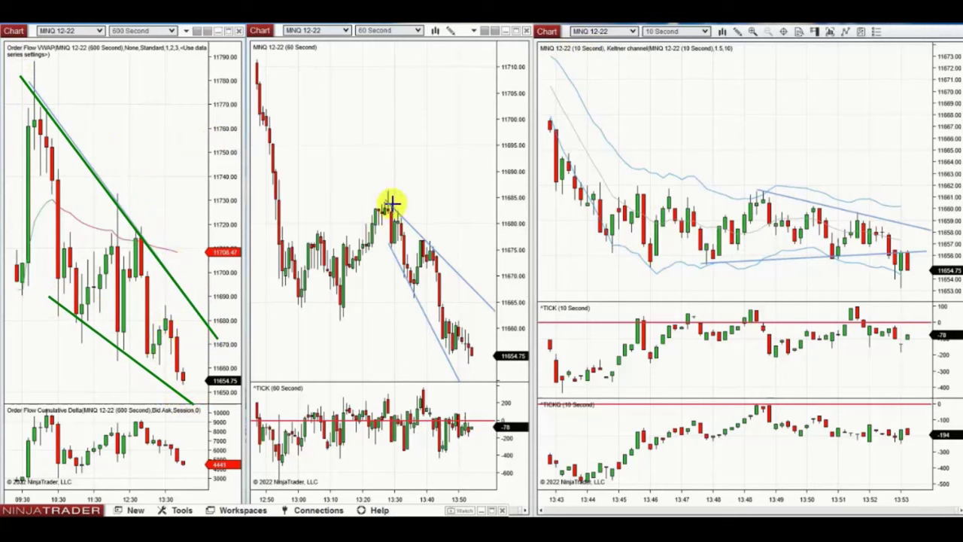
drag(383, 198, 510, 328)
mouse_move(385, 242)
mouse_down()
mouse_move(408, 296)
mouse_move(466, 370)
mouse_up()
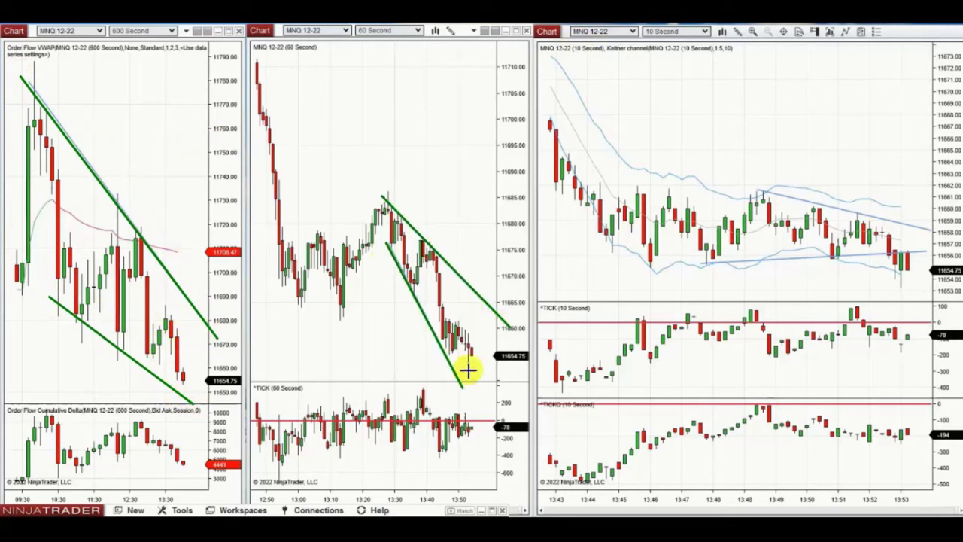
drag(747, 189, 919, 228)
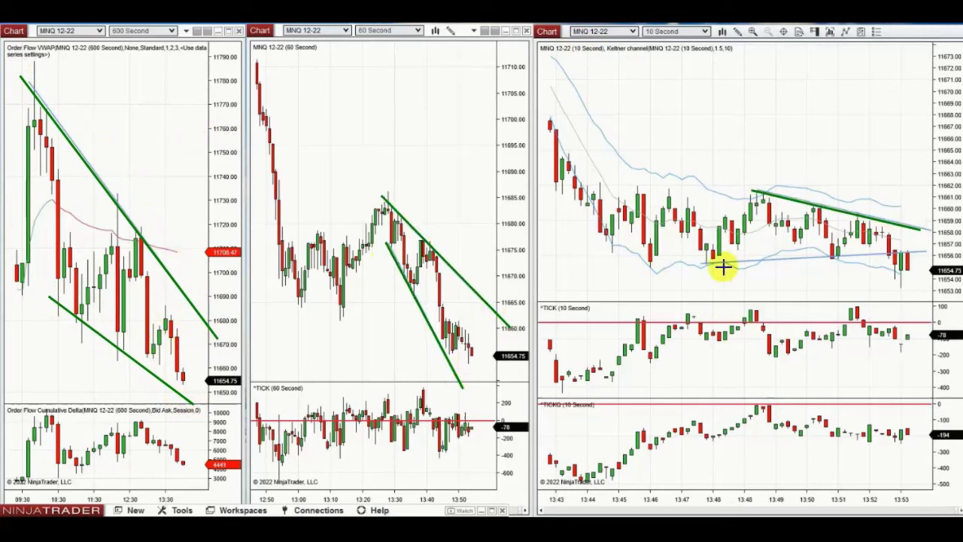
drag(700, 265, 920, 253)
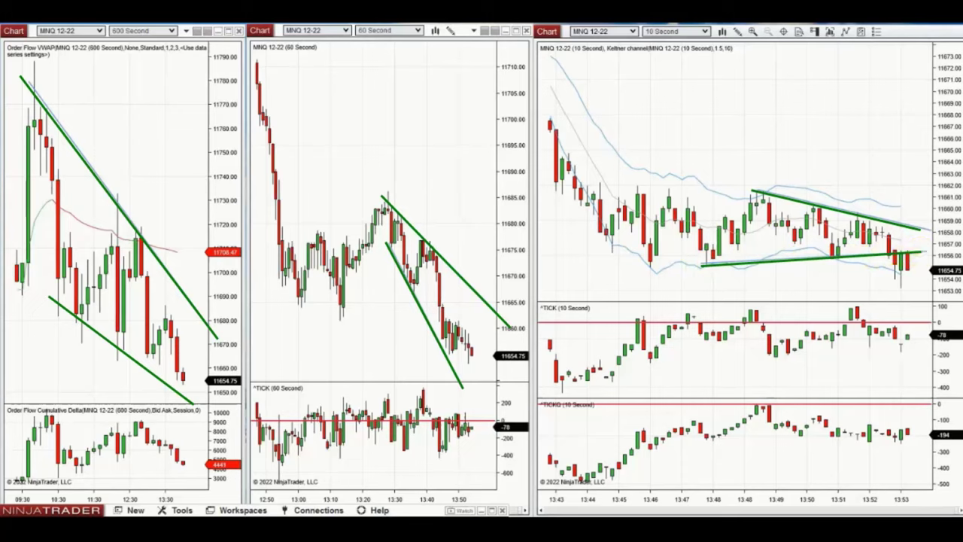
click(908, 272)
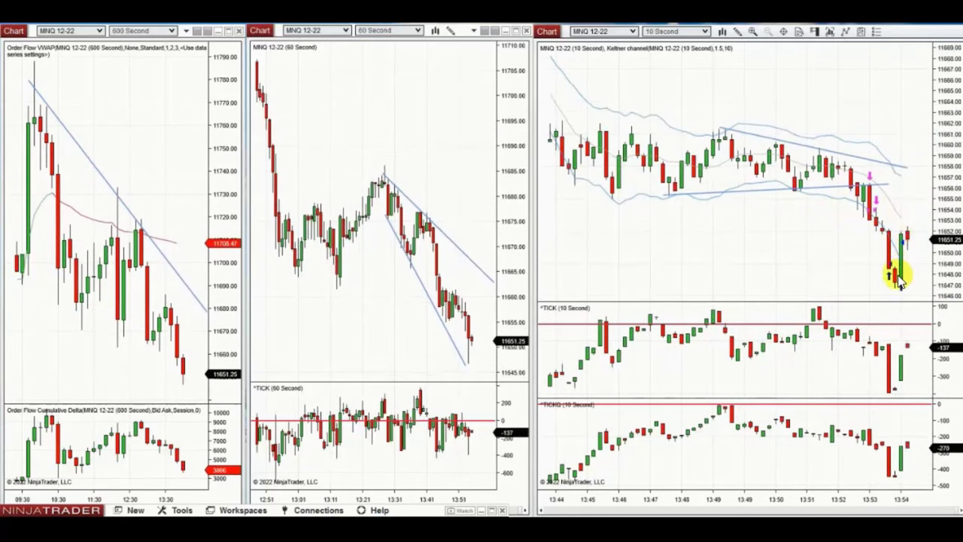
click(909, 242)
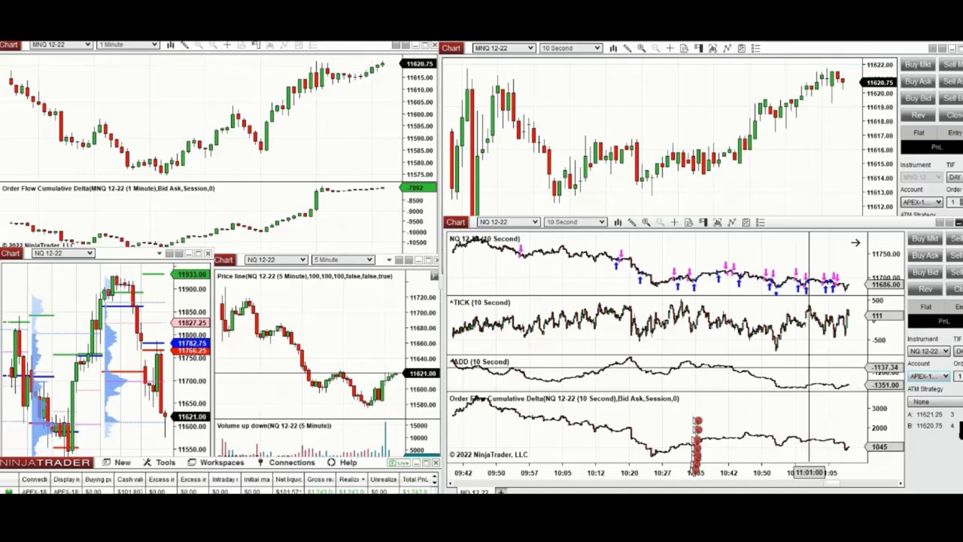
Examine the buy and sell trade markers along the price line of the NQ 12-22 10 Second chart.
drag(692, 475, 674, 472)
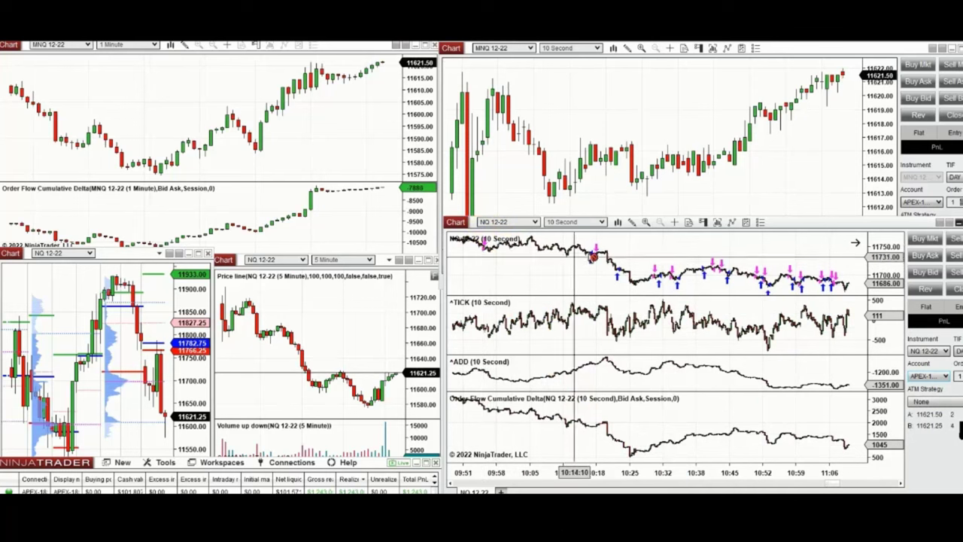
click(620, 277)
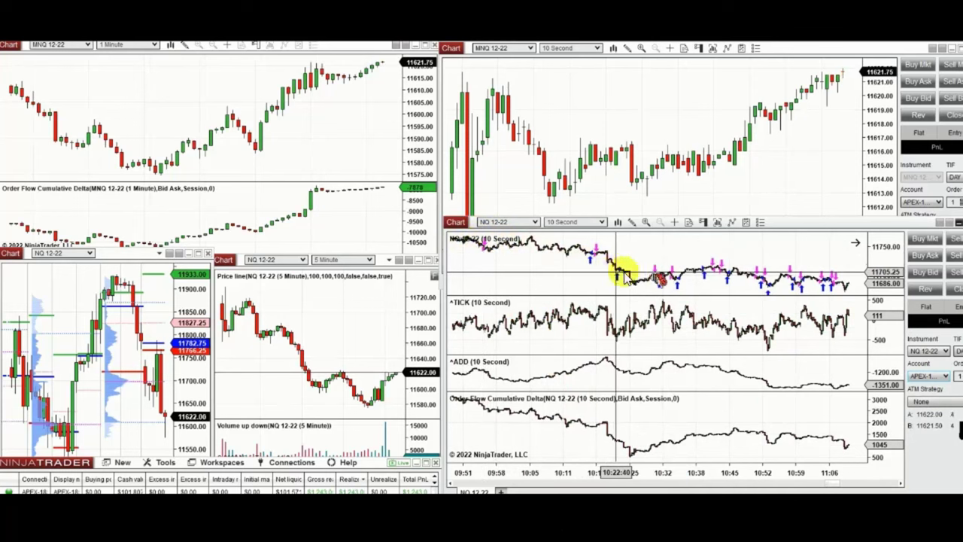
click(673, 275)
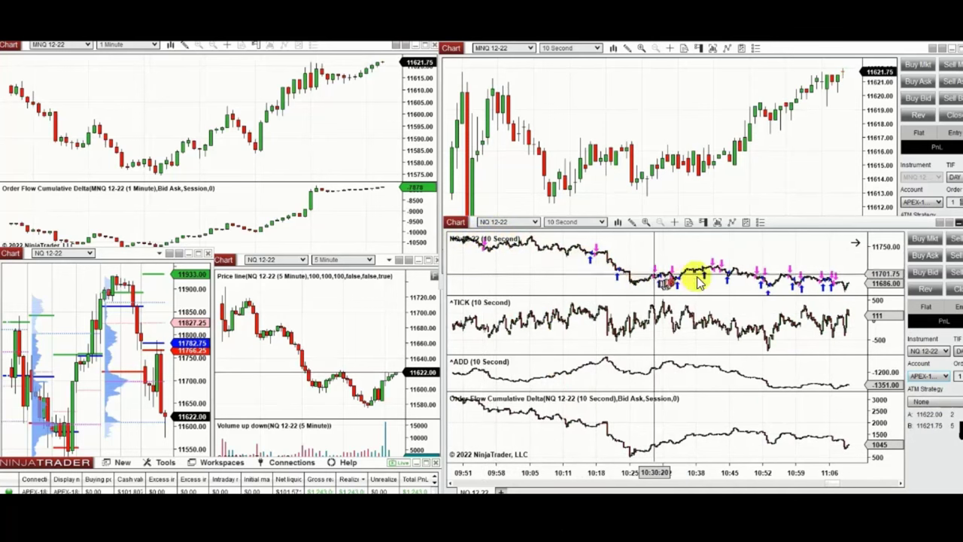
click(762, 276)
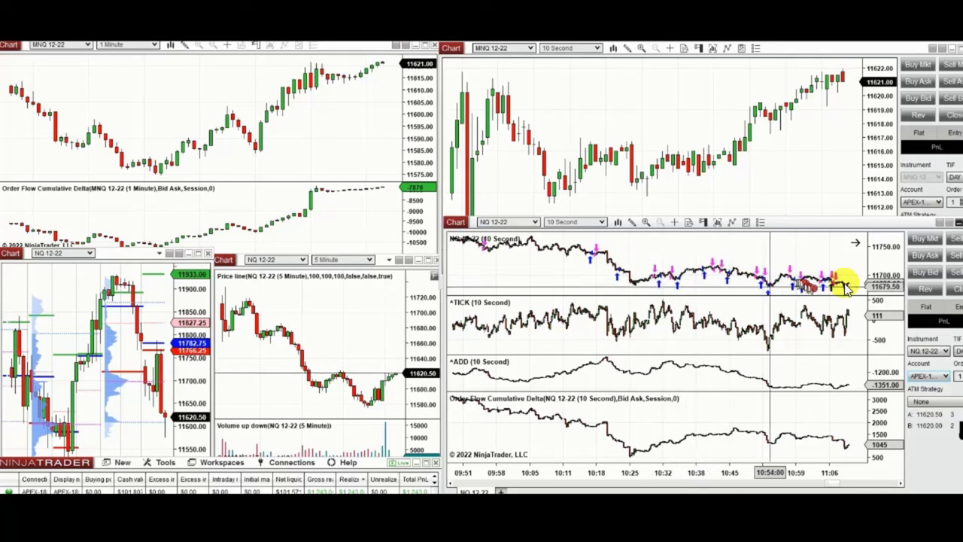